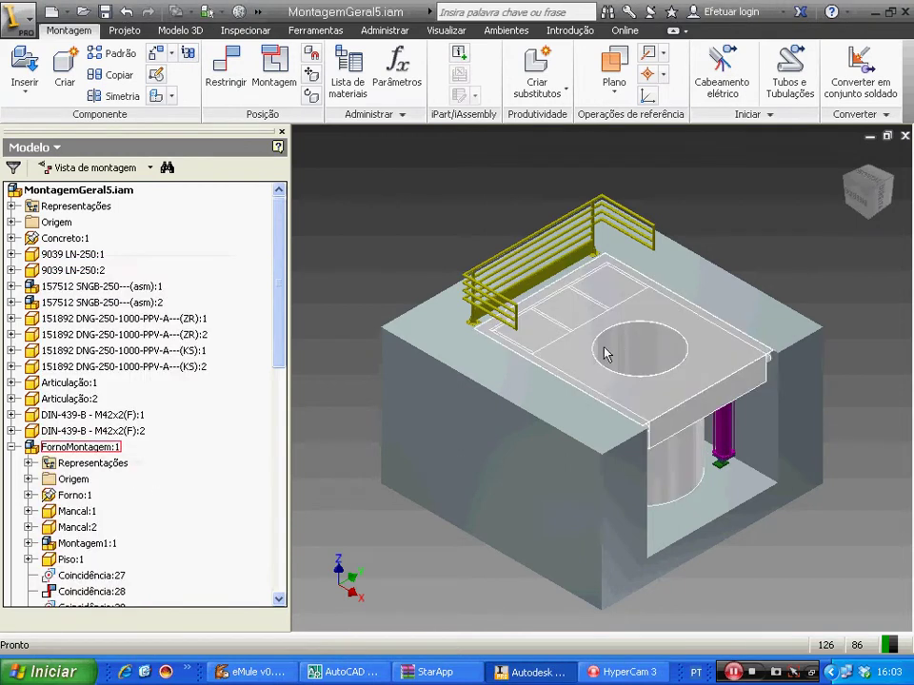
Drag the FornoMontagem:1 furnace to tilt it about its pivot in the concrete pit
left_click(578, 330)
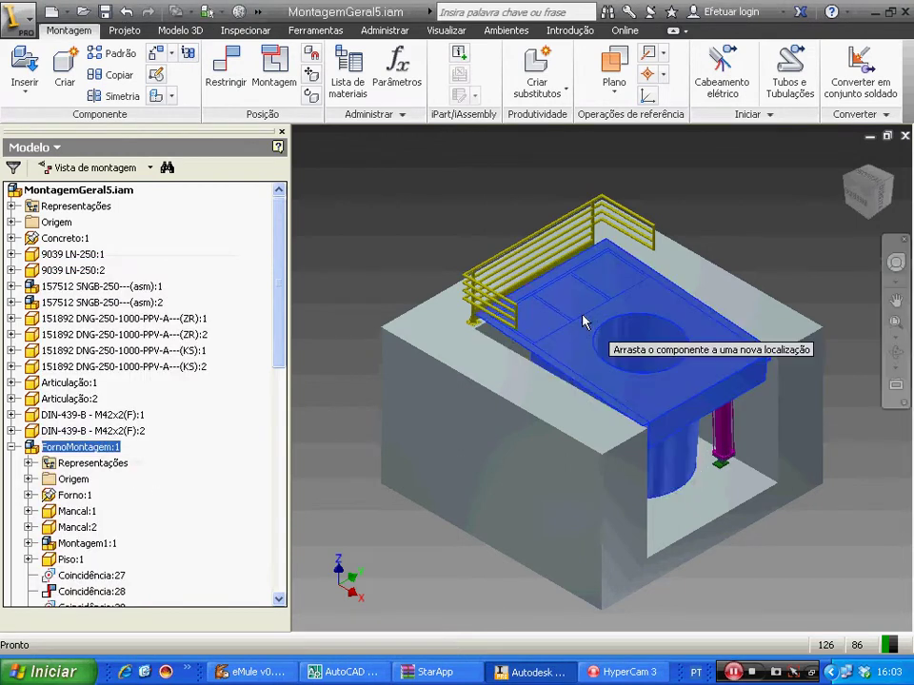
mouse_move(584, 321)
left_mouse_down()
mouse_move(673, 308)
mouse_move(633, 312)
mouse_move(608, 347)
mouse_move(608, 327)
mouse_move(622, 311)
mouse_move(657, 305)
mouse_move(673, 322)
mouse_move(669, 352)
mouse_move(648, 297)
mouse_move(626, 306)
mouse_move(599, 338)
left_mouse_up()
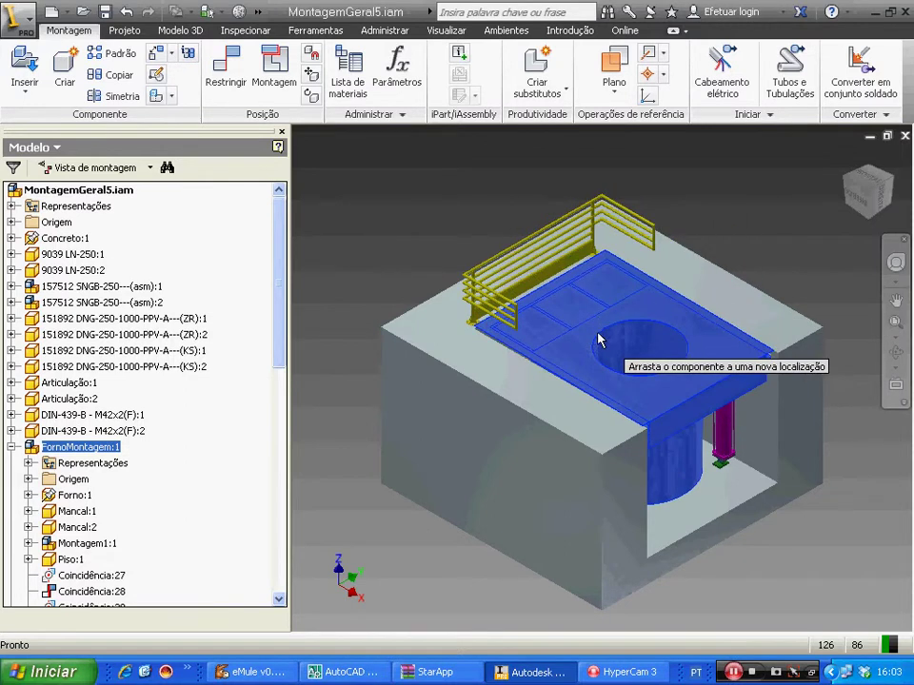
Free-orbit the view into the pit, then drag FornoMontagem:1 into a steep upward tilt
left_click(802, 254)
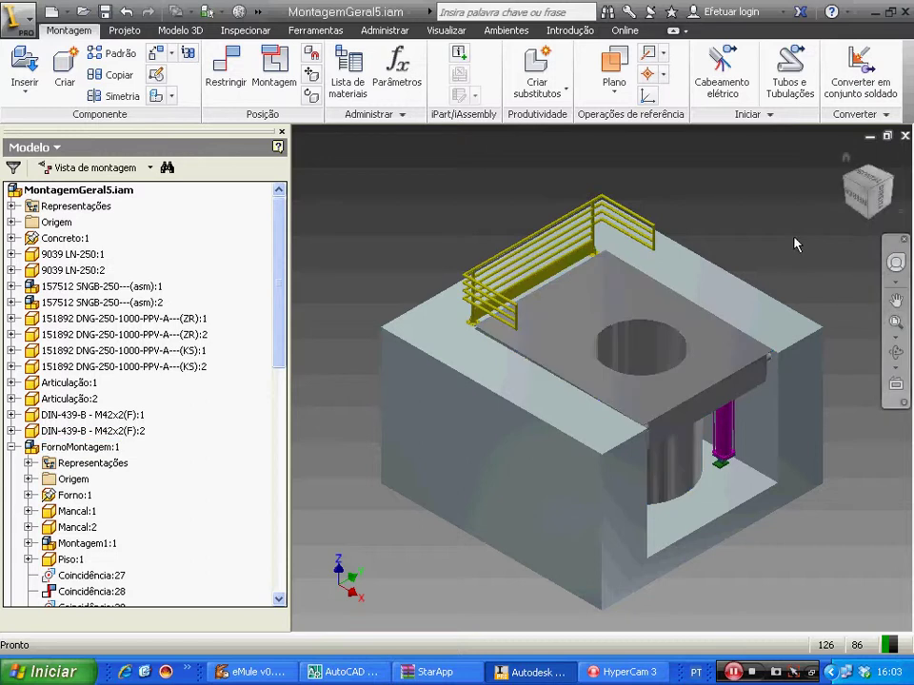
left_click(896, 360)
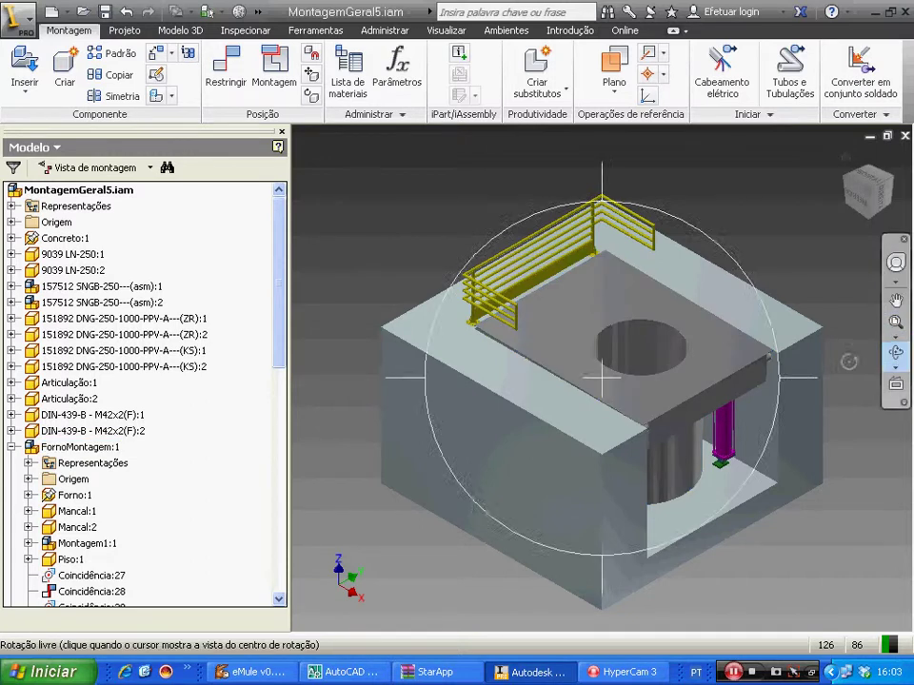
left_click_drag(796, 379, 519, 405)
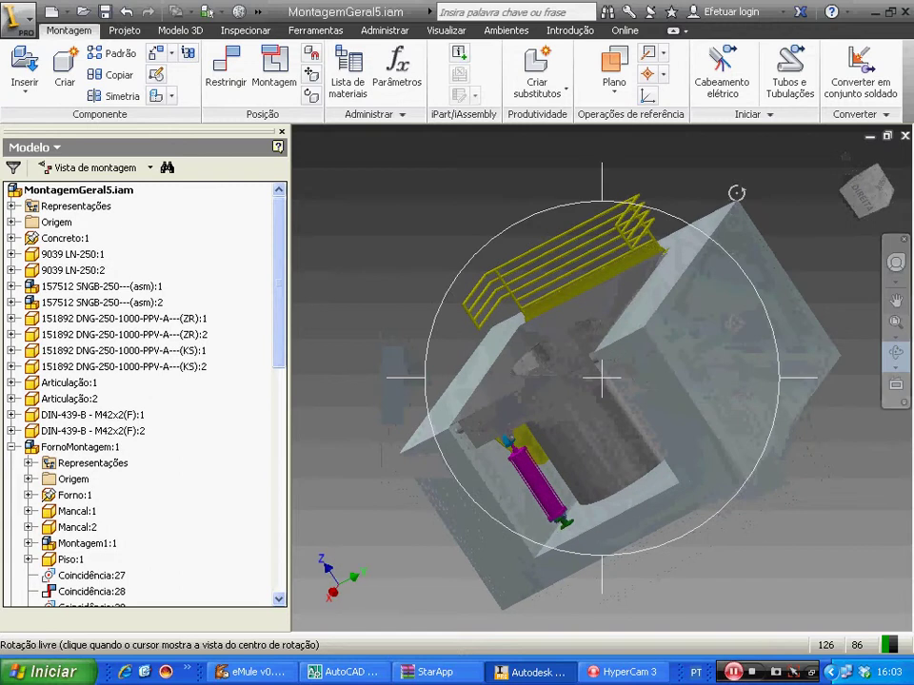
key("Escape")
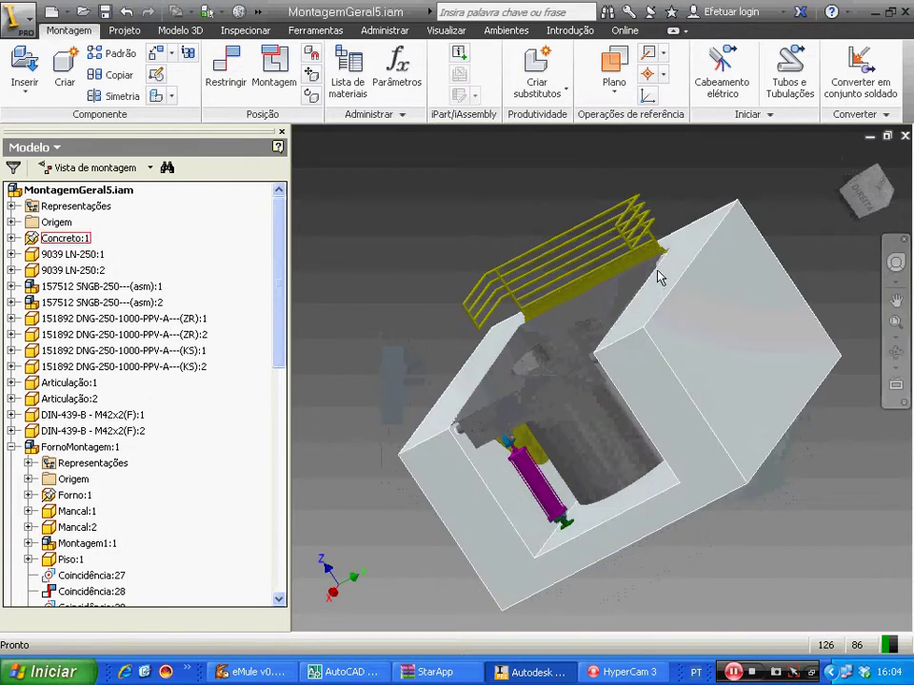
mouse_move(600, 307)
left_mouse_down()
mouse_move(486, 179)
mouse_move(573, 204)
mouse_move(520, 198)
mouse_move(555, 197)
left_mouse_up()
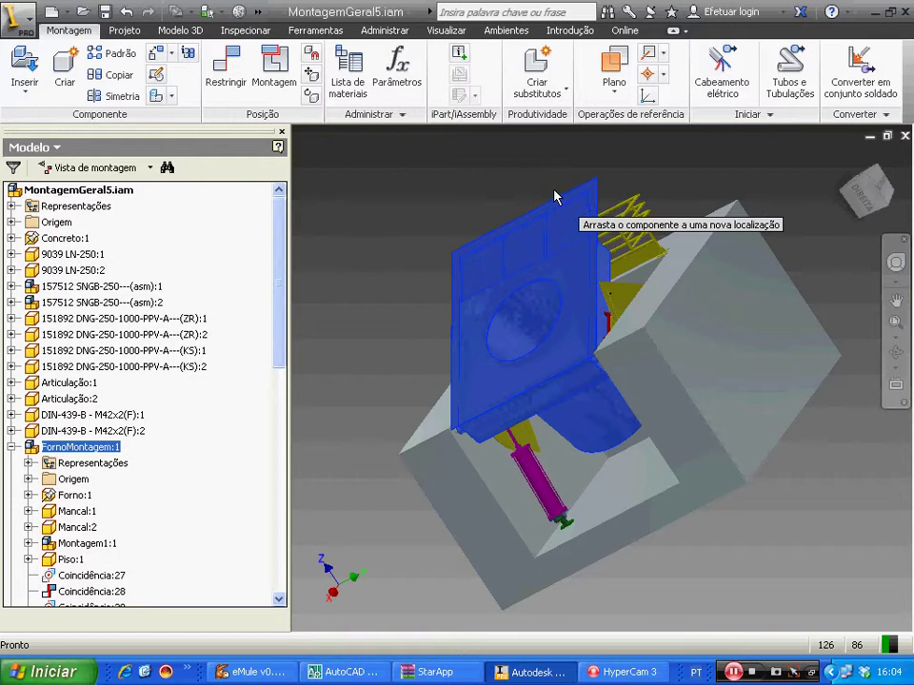
Switch to the front, then side ViewCube view, and drag the furnace to a moderate upward tilt
left_click(772, 206)
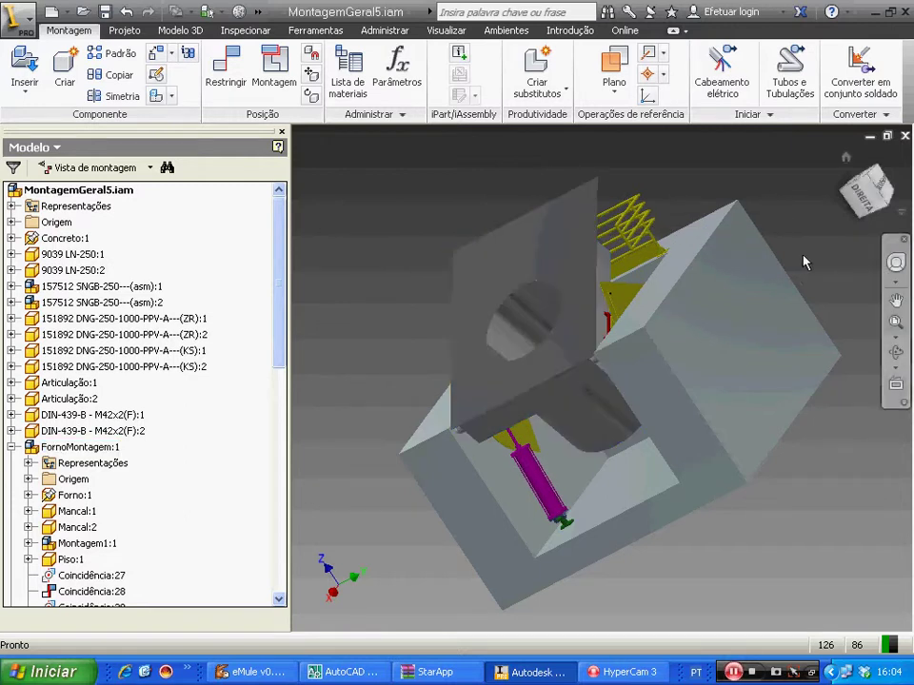
left_click(863, 206)
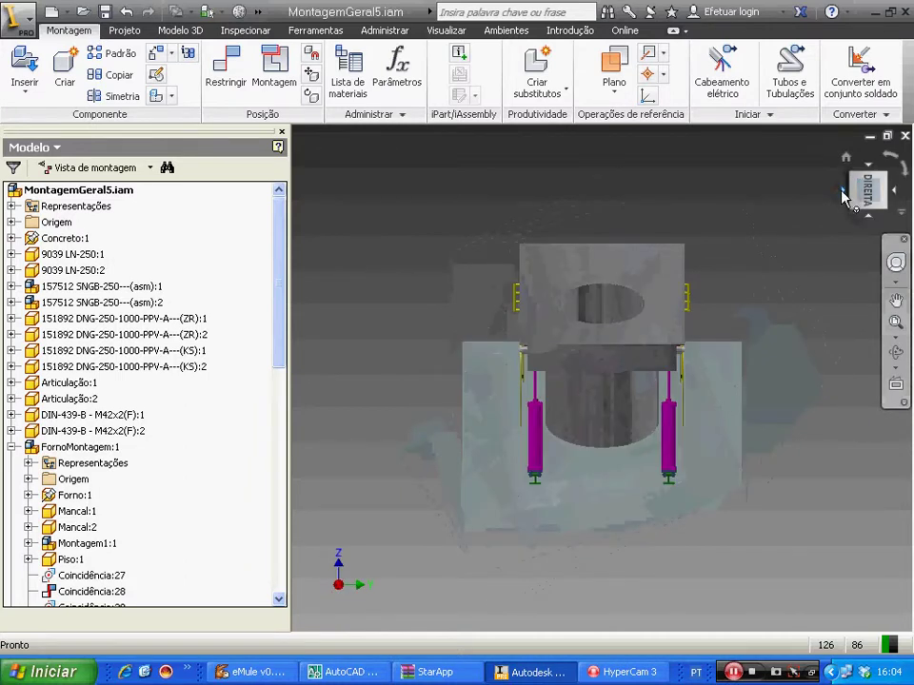
left_click(842, 197)
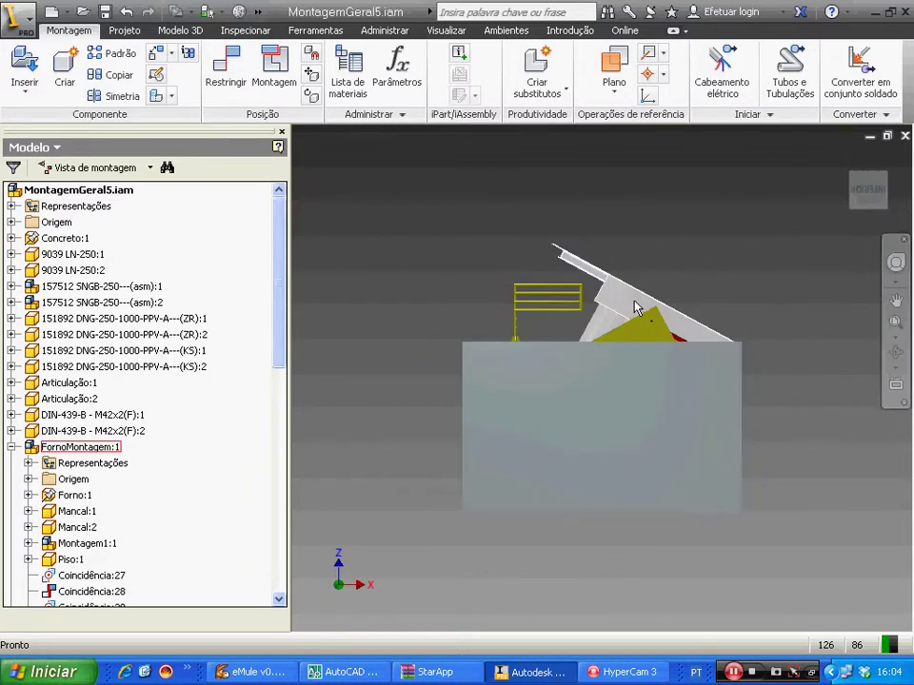
mouse_move(636, 310)
left_mouse_down()
mouse_move(687, 281)
mouse_move(701, 284)
mouse_move(645, 268)
mouse_move(601, 302)
mouse_move(607, 342)
mouse_move(631, 294)
mouse_move(694, 273)
mouse_move(629, 291)
mouse_move(638, 293)
left_mouse_up()
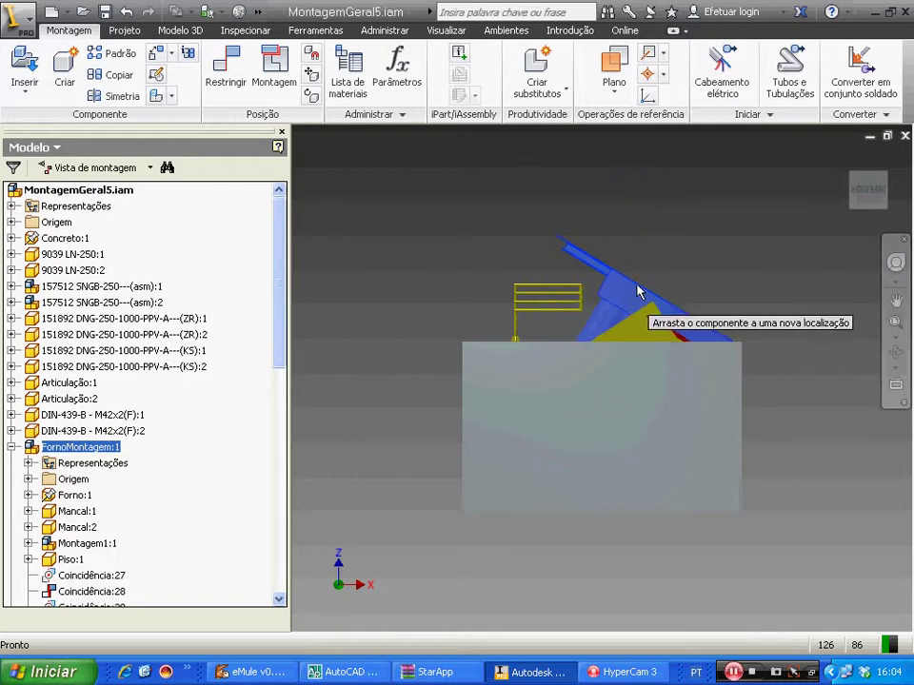
left_click_drag(732, 198, 830, 184)
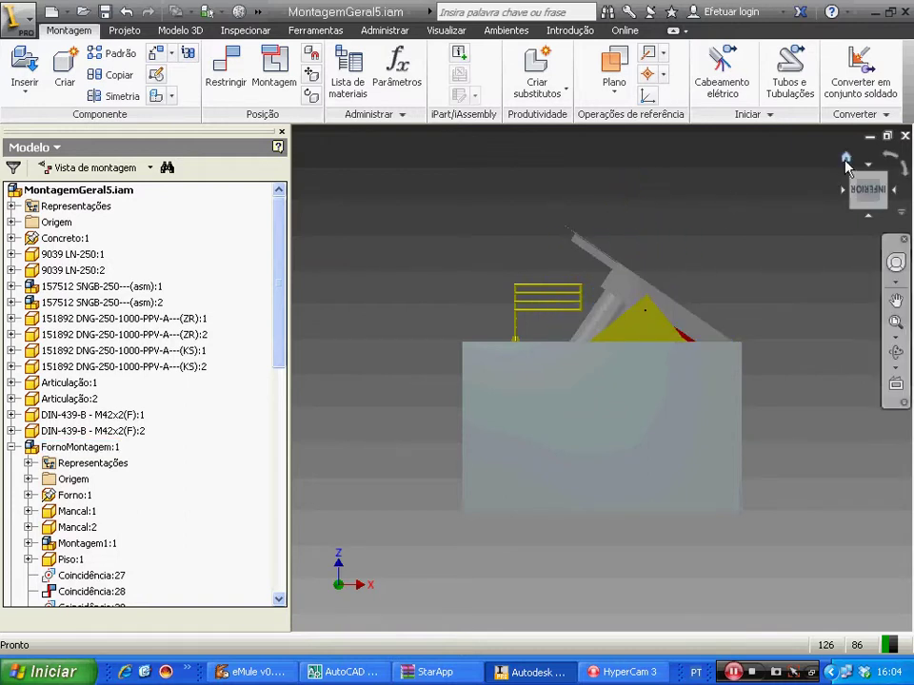
Return to the Home view, hide Concreto:1 with Alt+V, and tilt the furnace further up
left_click(845, 158)
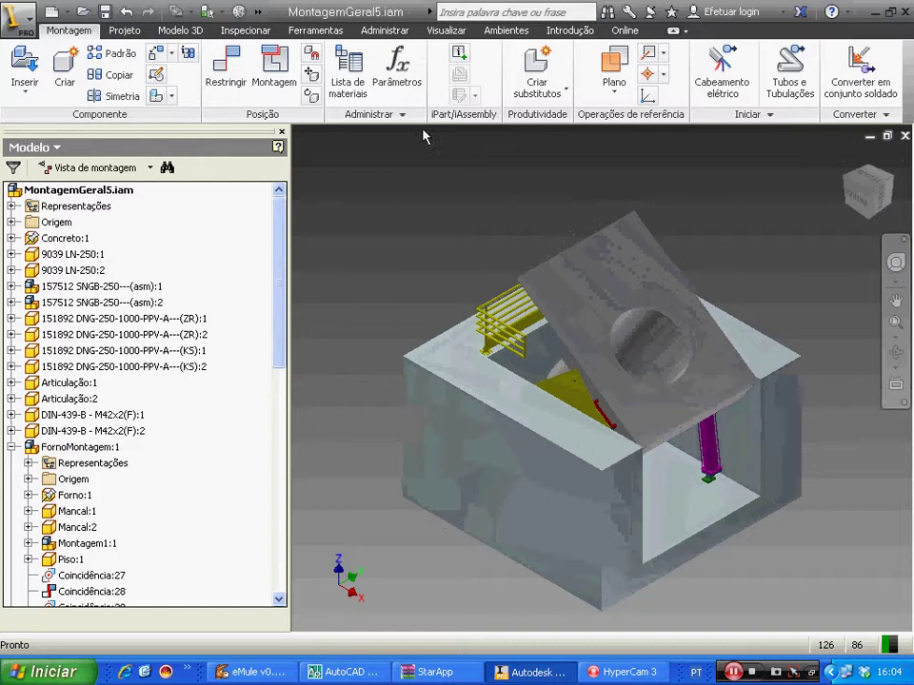
left_click(66, 239)
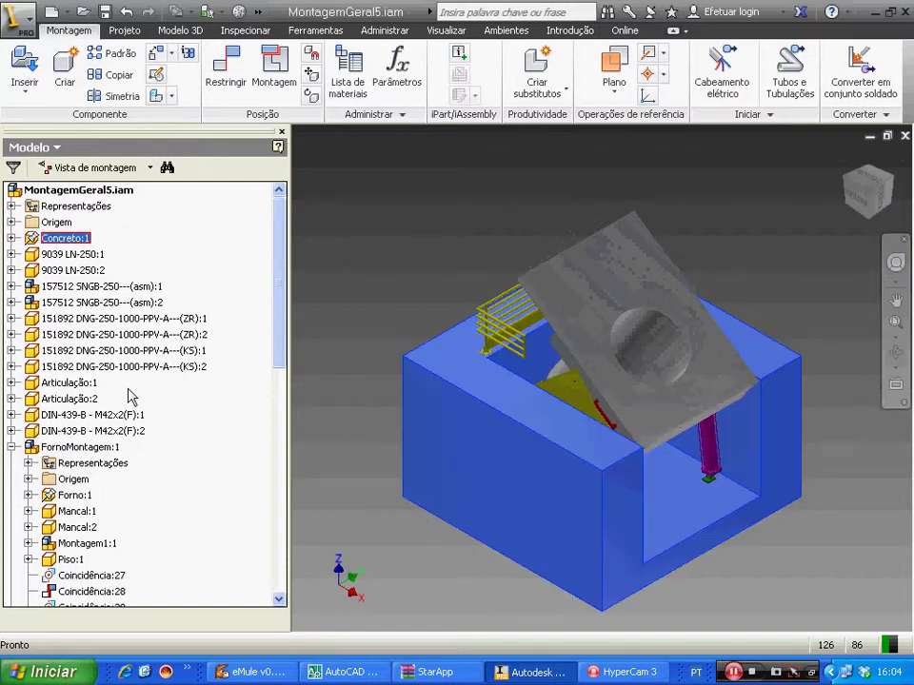
key("alt+v")
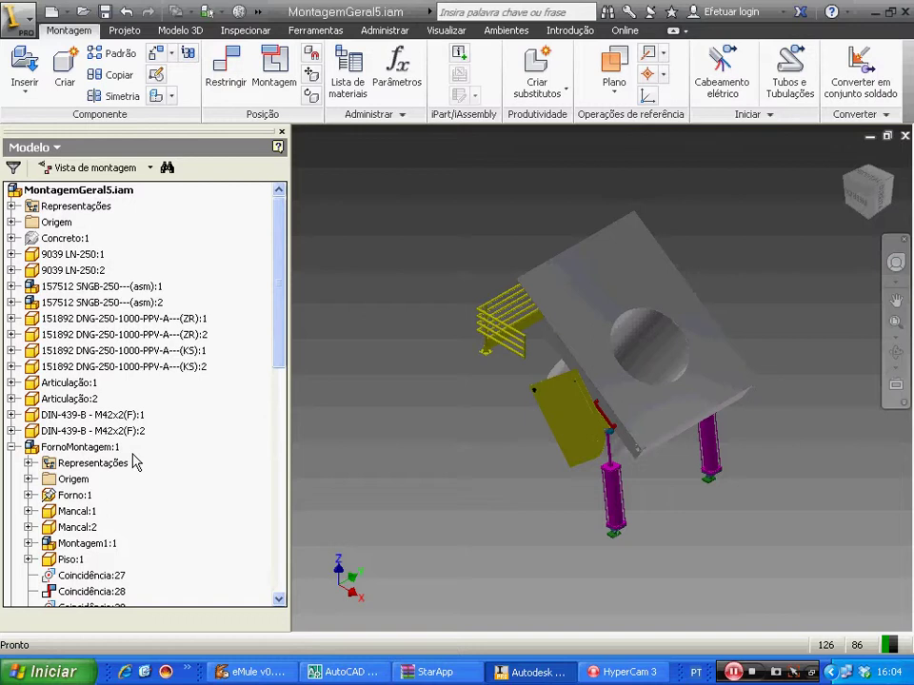
mouse_move(586, 317)
left_mouse_down()
mouse_move(644, 312)
mouse_move(614, 310)
mouse_move(569, 366)
mouse_move(597, 333)
mouse_move(612, 333)
mouse_move(634, 343)
mouse_move(639, 371)
mouse_move(603, 326)
mouse_move(572, 334)
mouse_move(567, 349)
mouse_move(519, 348)
mouse_move(606, 320)
left_mouse_up()
Free-orbit and zoom to a new angle on the furnace in its railed frame
left_click(757, 216)
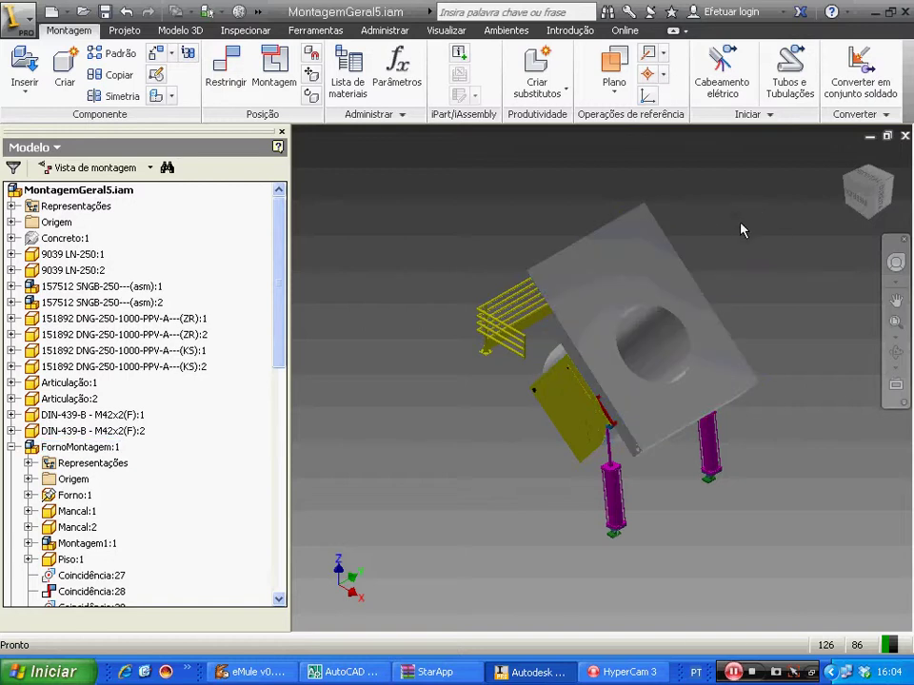
left_click(883, 354)
mouse_move(406, 376)
left_mouse_down()
mouse_move(506, 388)
mouse_move(409, 333)
mouse_move(429, 286)
mouse_move(476, 228)
left_mouse_up()
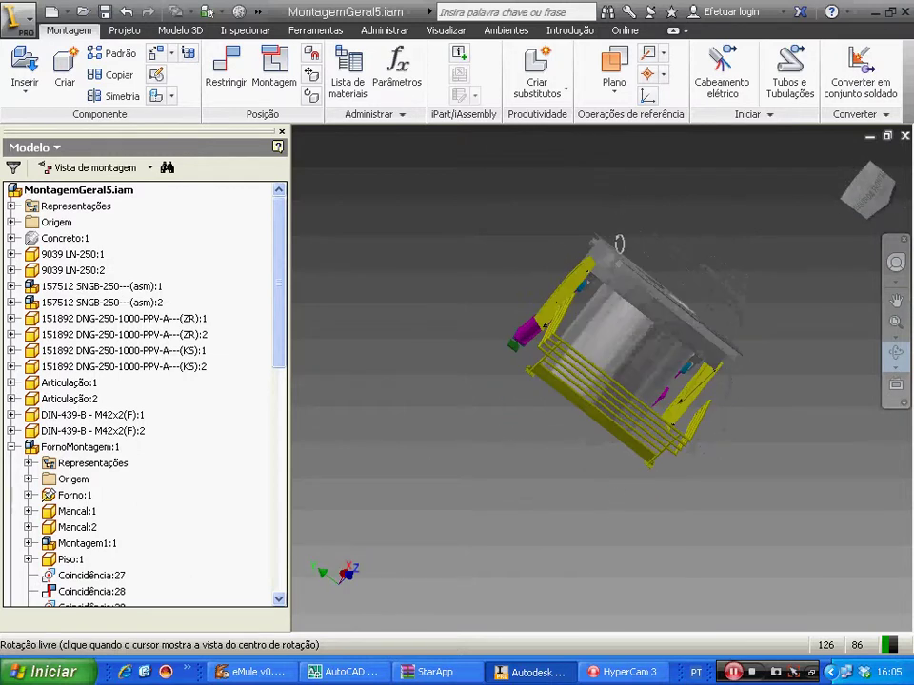
left_click_drag(618, 244, 631, 286)
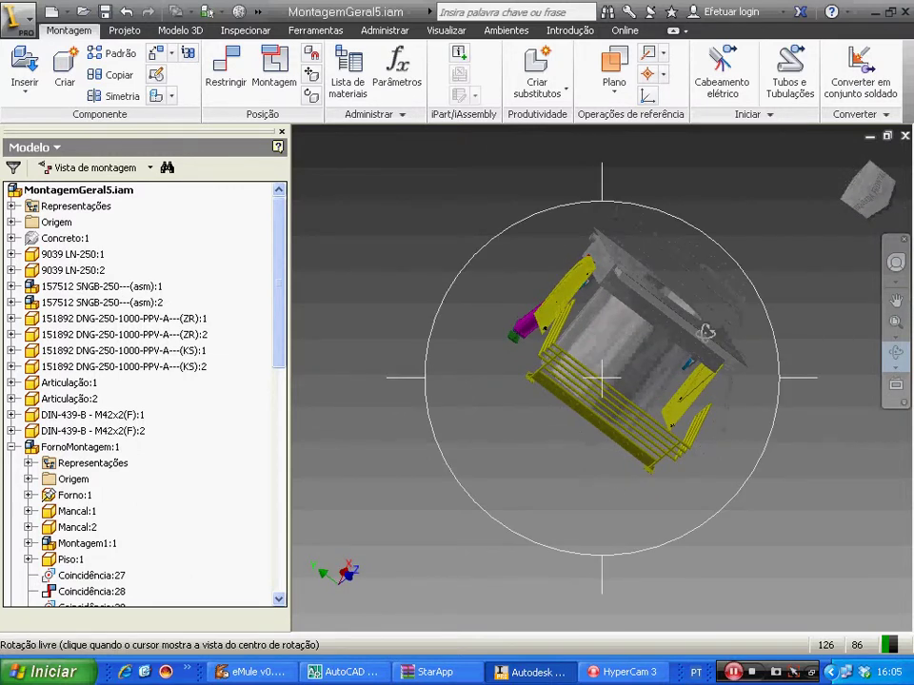
scroll(704, 405, "up", 2)
scroll(705, 404, "up", 2)
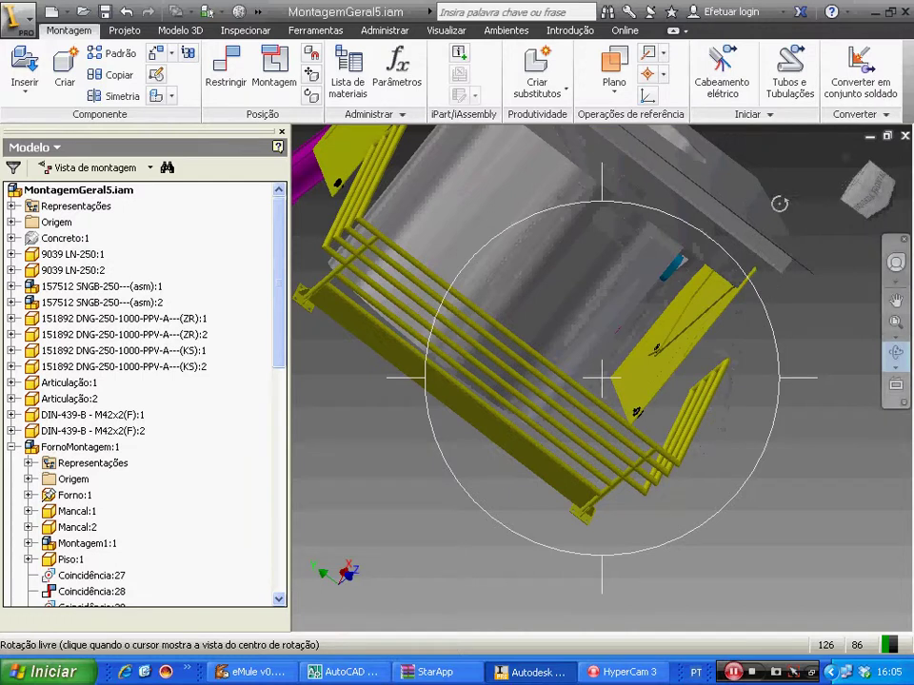
key("Escape")
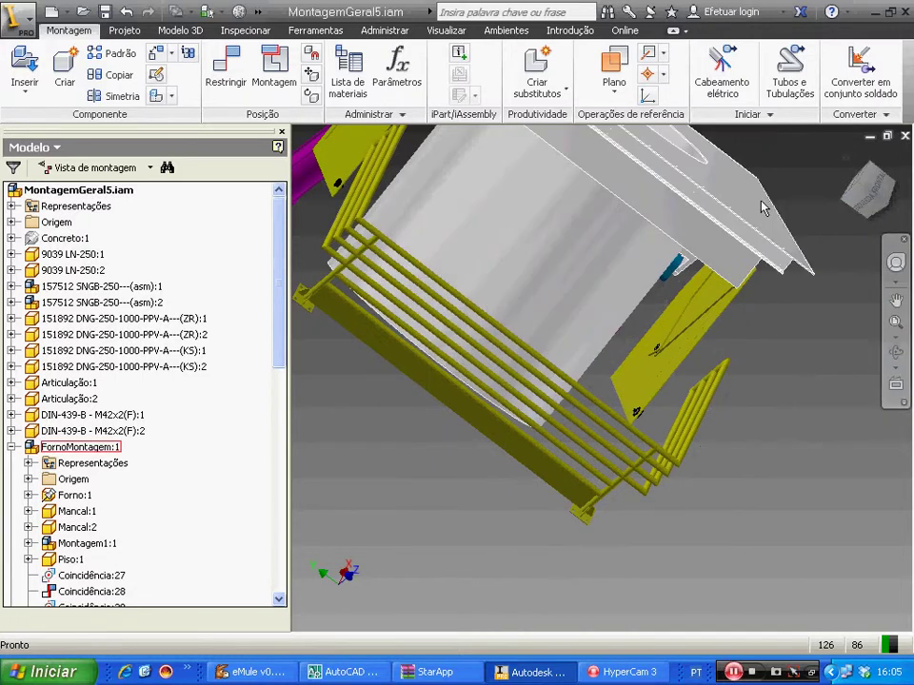
Drag the furnace cylinder about its pivot to a steep tilt angle
mouse_move(735, 181)
left_mouse_down()
mouse_move(721, 213)
mouse_move(777, 164)
left_mouse_up()
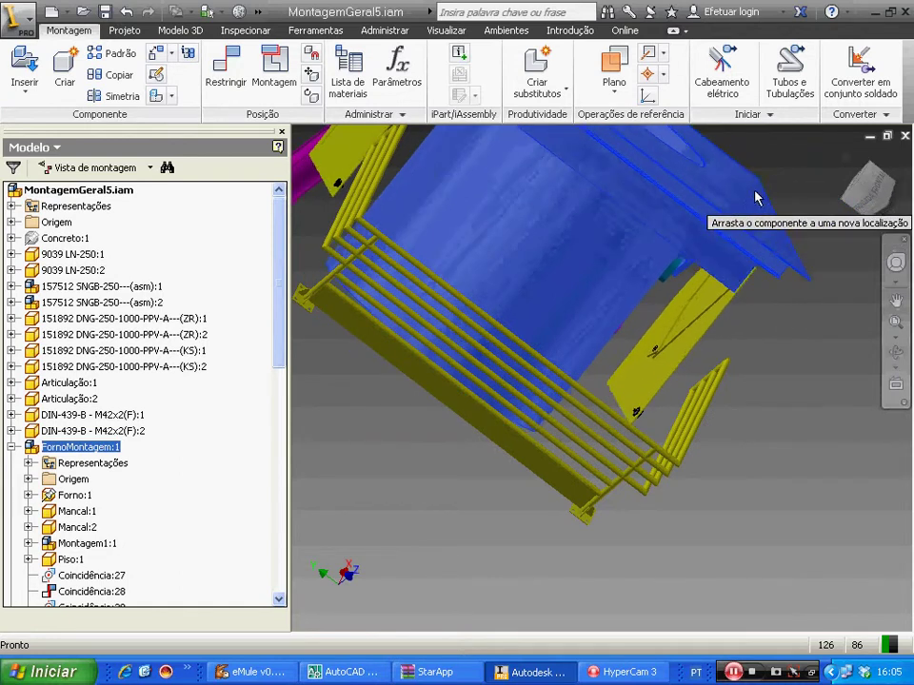
left_click_drag(777, 163, 773, 166)
scroll(712, 287, "down", 3)
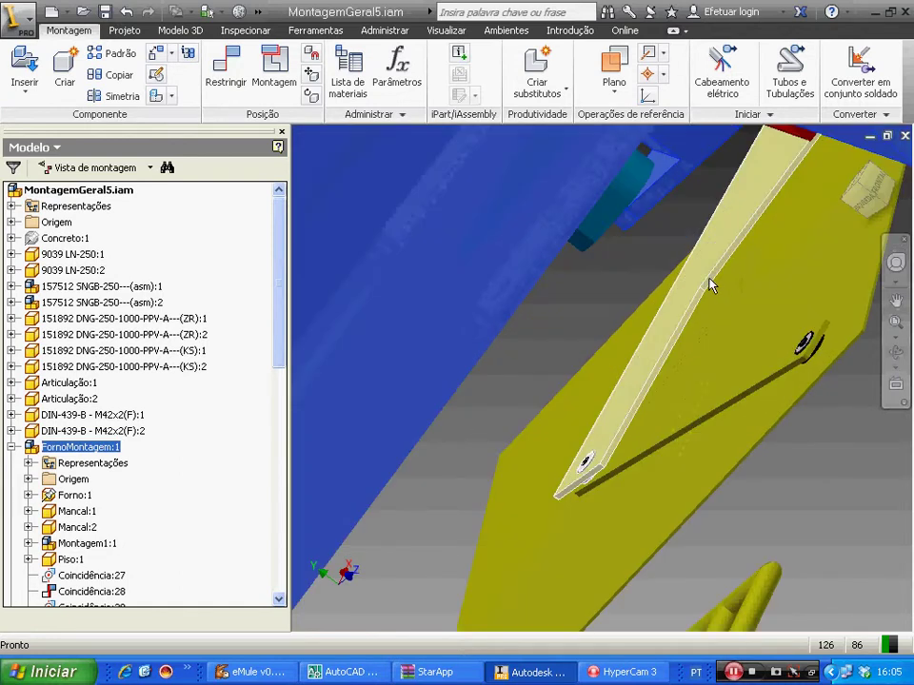
scroll(710, 281, "up", 2)
scroll(704, 266, "up", 3)
scroll(683, 192, "down", 3)
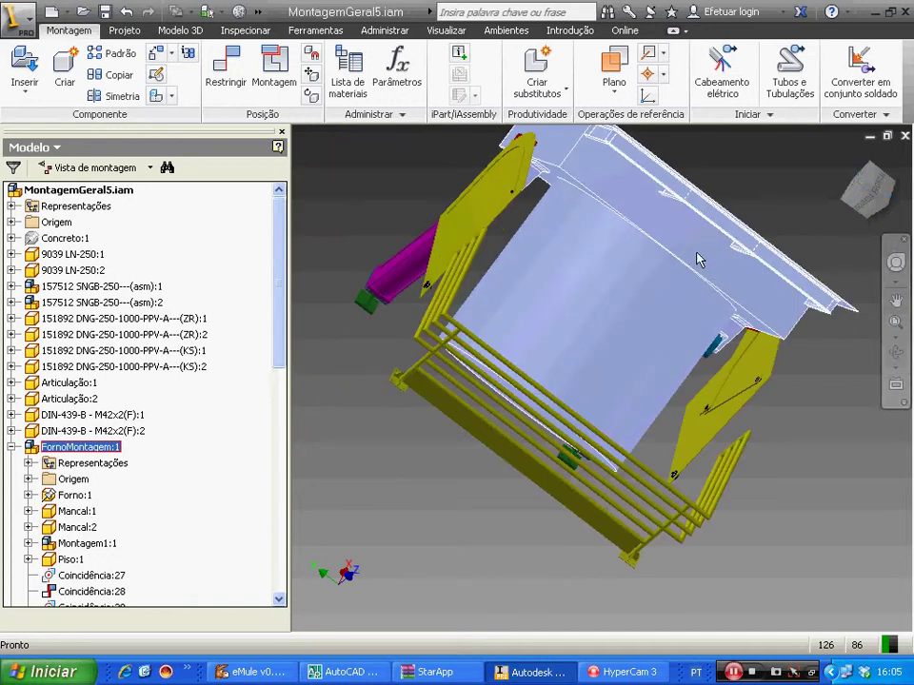
scroll(700, 259, "down", 3)
scroll(698, 259, "up", 2)
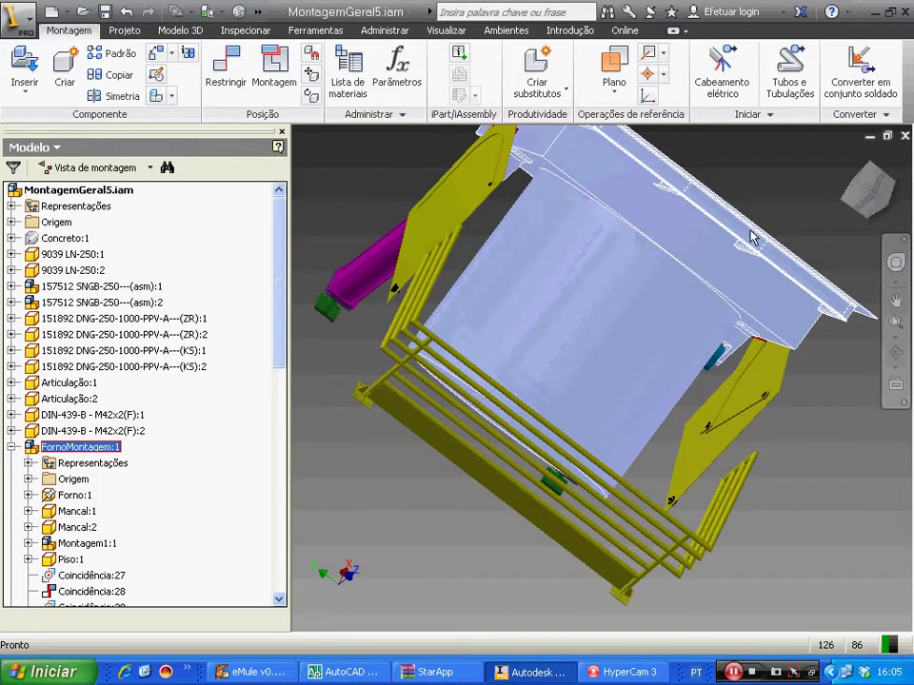
Drag the furnace down-left to a raised tilt, then return to the ViewCube Home view
mouse_move(750, 238)
left_mouse_down()
mouse_move(697, 319)
mouse_move(716, 208)
mouse_move(709, 181)
mouse_move(704, 231)
mouse_move(653, 294)
mouse_move(664, 297)
mouse_move(675, 198)
mouse_move(638, 266)
left_mouse_up()
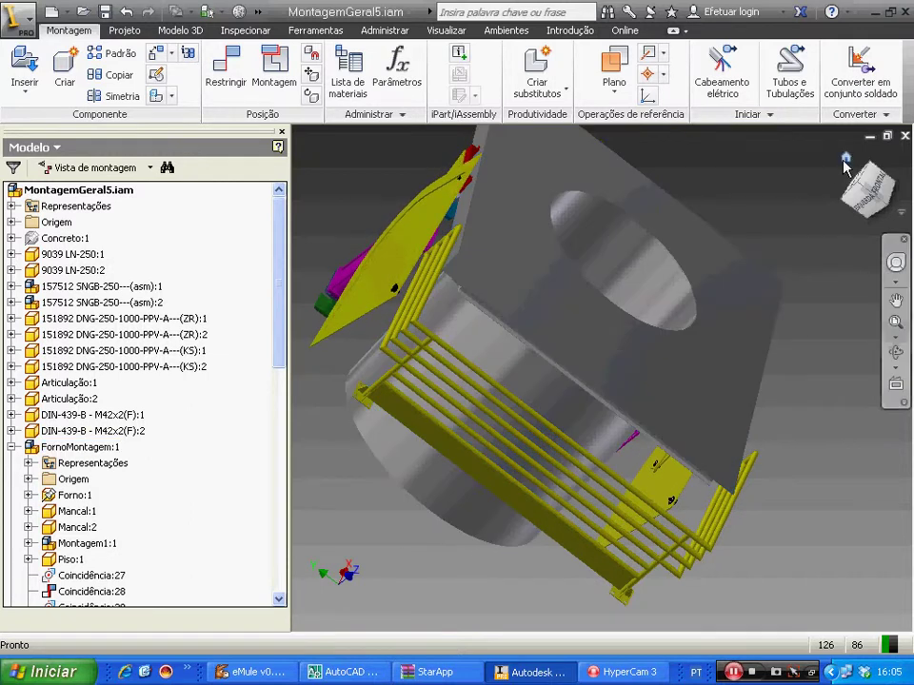
left_click(842, 160)
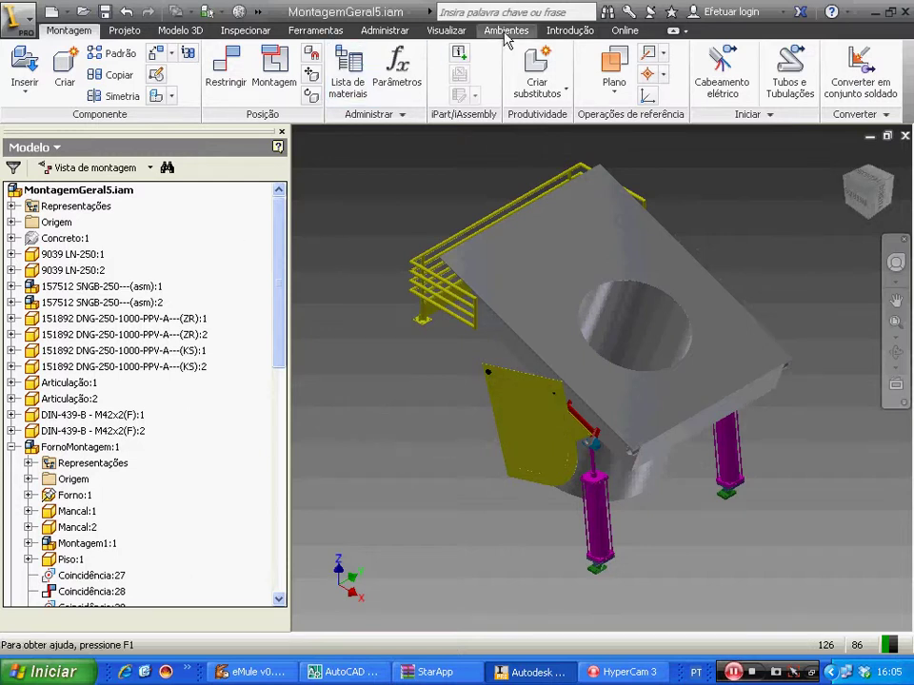
Set the visual style to Estrutura de arame (wireframe) from the Visualizar tab
left_click(447, 31)
left_click(151, 83)
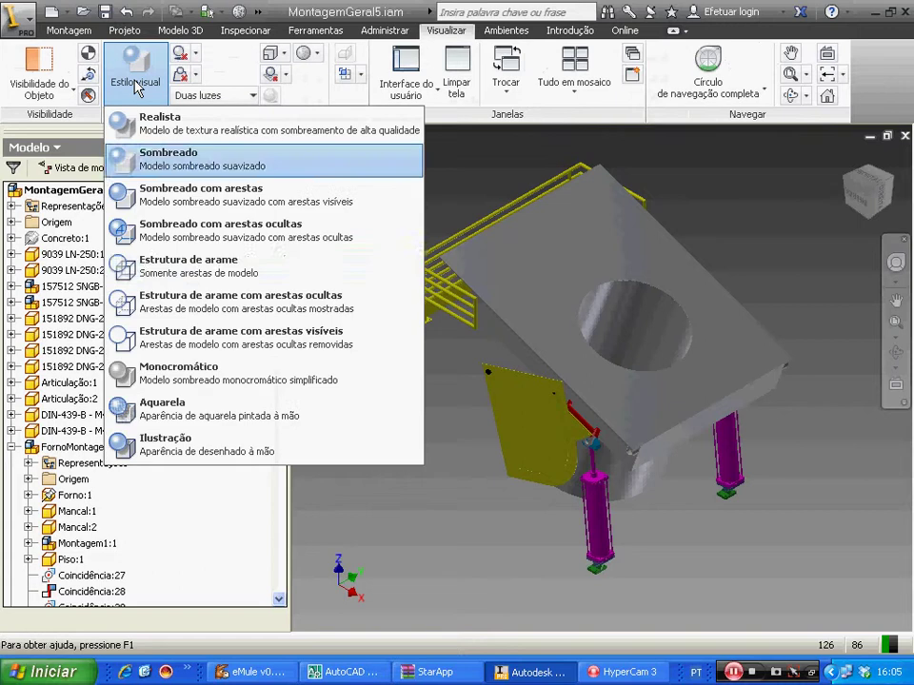
left_click(200, 268)
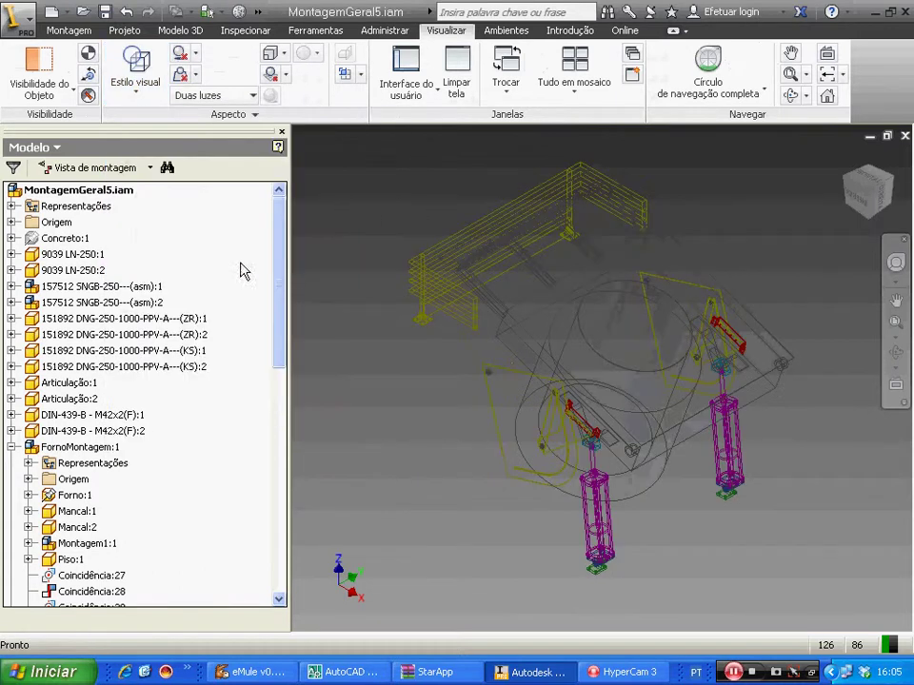
Switch to a flat orthographic ViewCube face, show Concreto:1 again, and select FornoMontagem:1
left_click(859, 200)
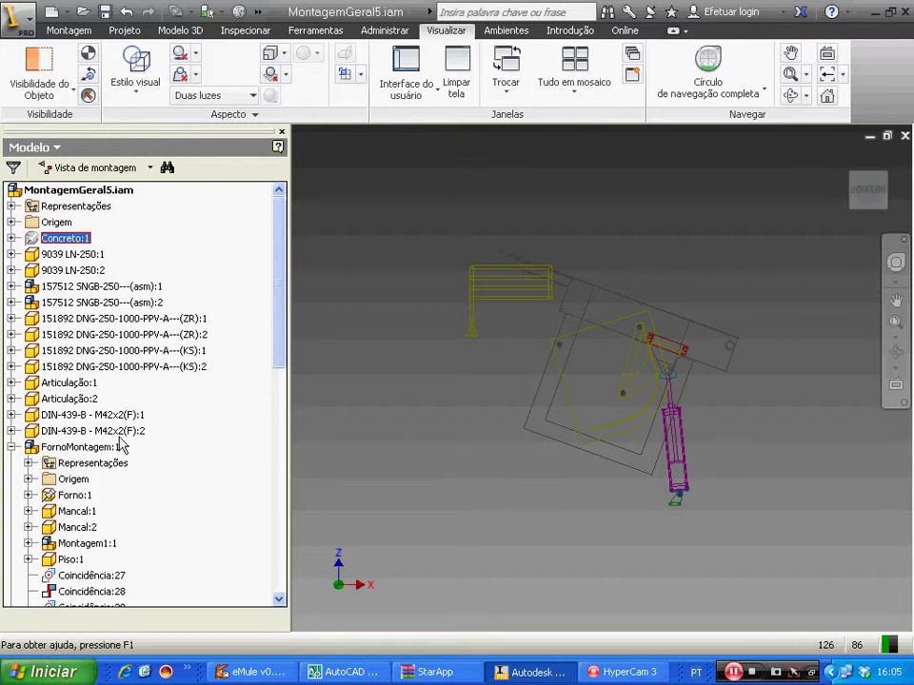
left_click(129, 478)
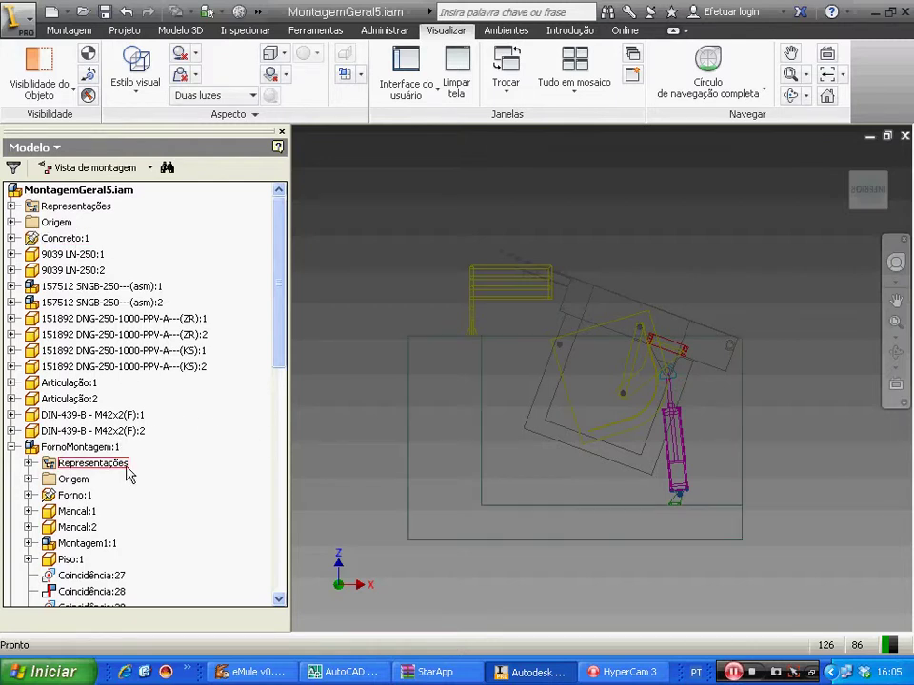
left_click(643, 316)
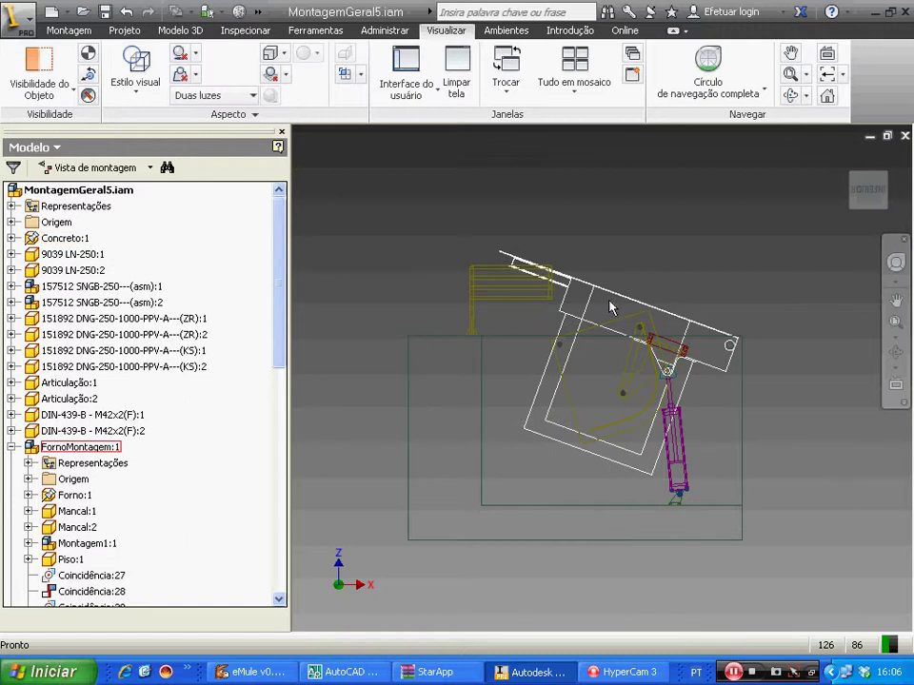
Drag FornoMontagem:1 to a steeper tilt inside the wireframe pit outline, zooming in
mouse_move(610, 308)
left_mouse_down()
mouse_move(682, 284)
mouse_move(700, 287)
mouse_move(694, 307)
mouse_move(639, 298)
mouse_move(612, 340)
mouse_move(614, 318)
mouse_move(693, 299)
mouse_move(693, 344)
mouse_move(708, 283)
mouse_move(726, 276)
mouse_move(702, 282)
mouse_move(702, 306)
mouse_move(665, 369)
mouse_move(731, 231)
mouse_move(691, 267)
mouse_move(714, 230)
mouse_move(701, 245)
mouse_move(673, 237)
mouse_move(668, 263)
mouse_move(644, 268)
mouse_move(618, 308)
mouse_move(615, 333)
mouse_move(614, 305)
mouse_move(655, 274)
mouse_move(649, 266)
left_mouse_up()
scroll(665, 369, "up", 3)
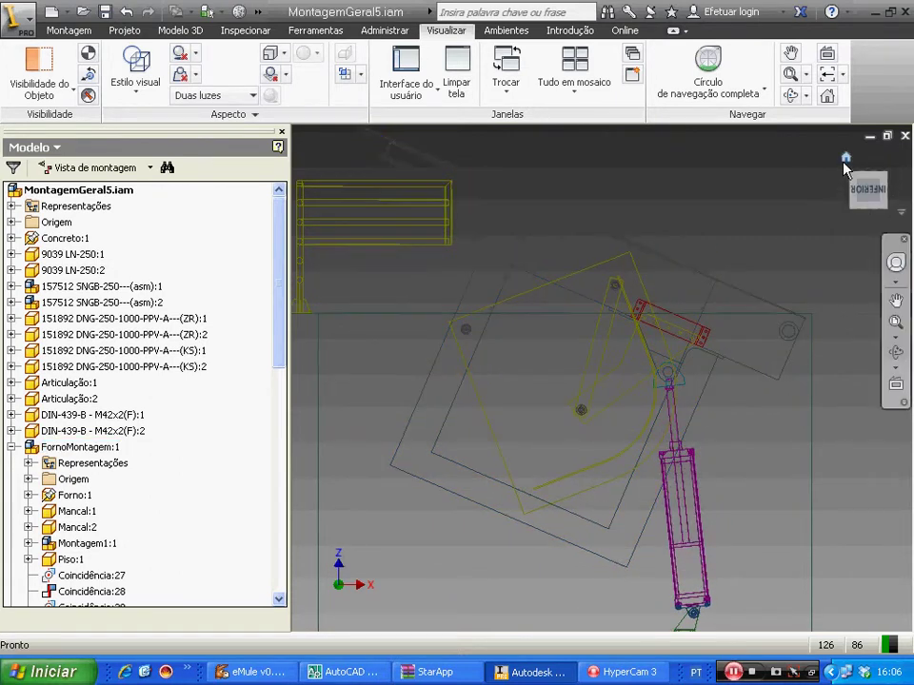
Return to Home view, set Estilo visual to Sombreado, and lower the furnace level in the pit
left_click(844, 159)
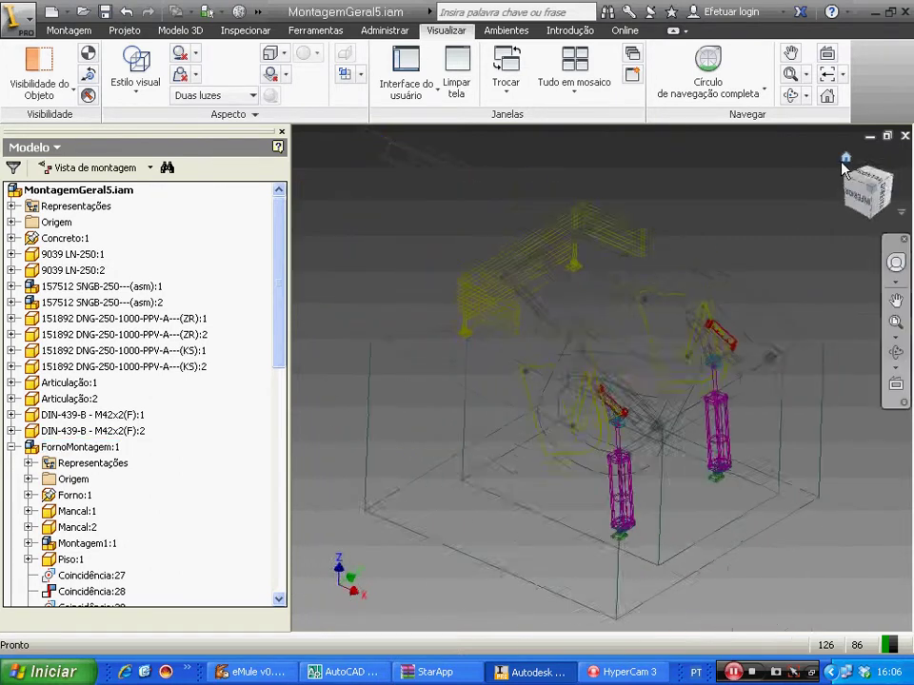
left_click(136, 76)
left_click(171, 163)
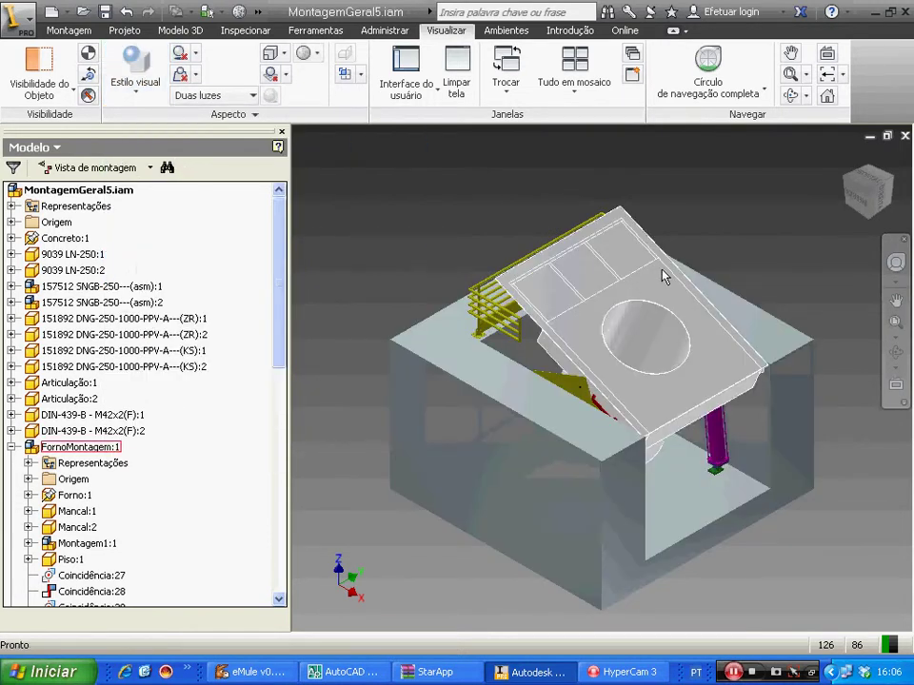
left_click_drag(616, 289, 604, 300)
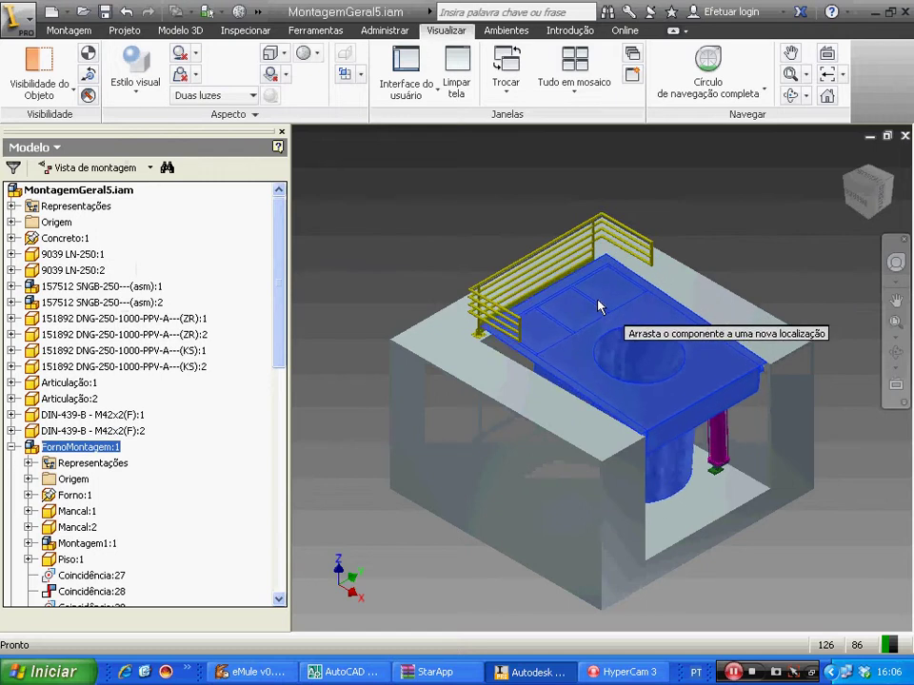
left_click(705, 206)
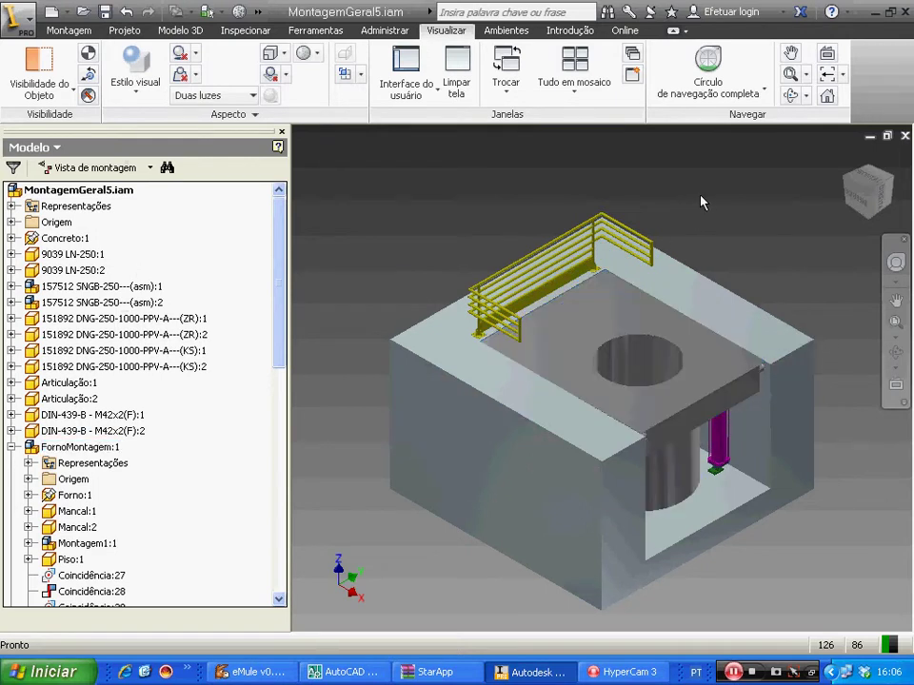